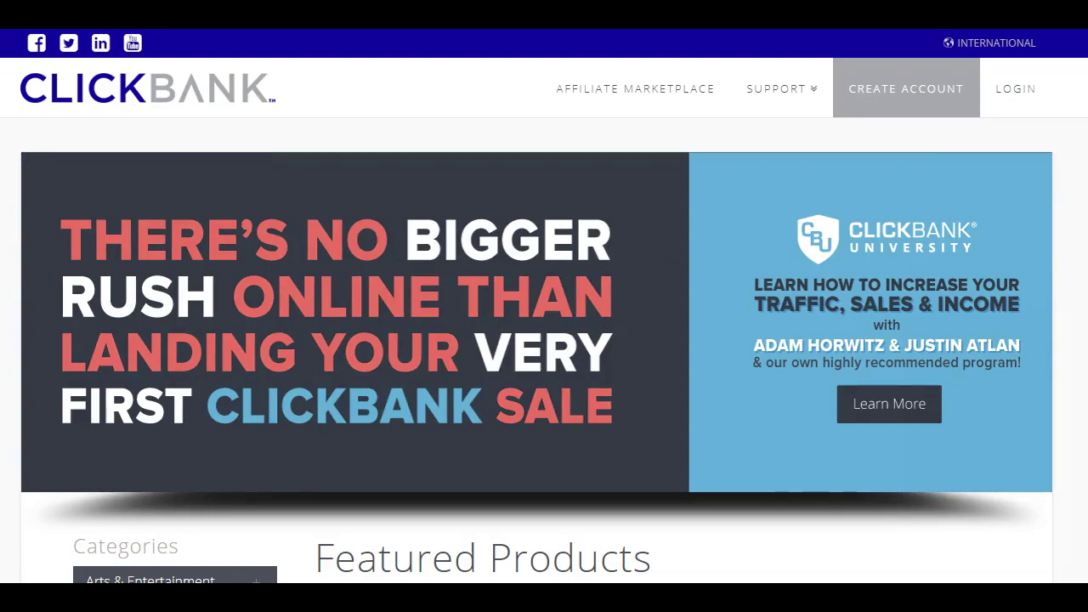
- Generate a new identity using the German name set with Germany as the country
{"action": "left_click", "coordinate": [481, 246]}
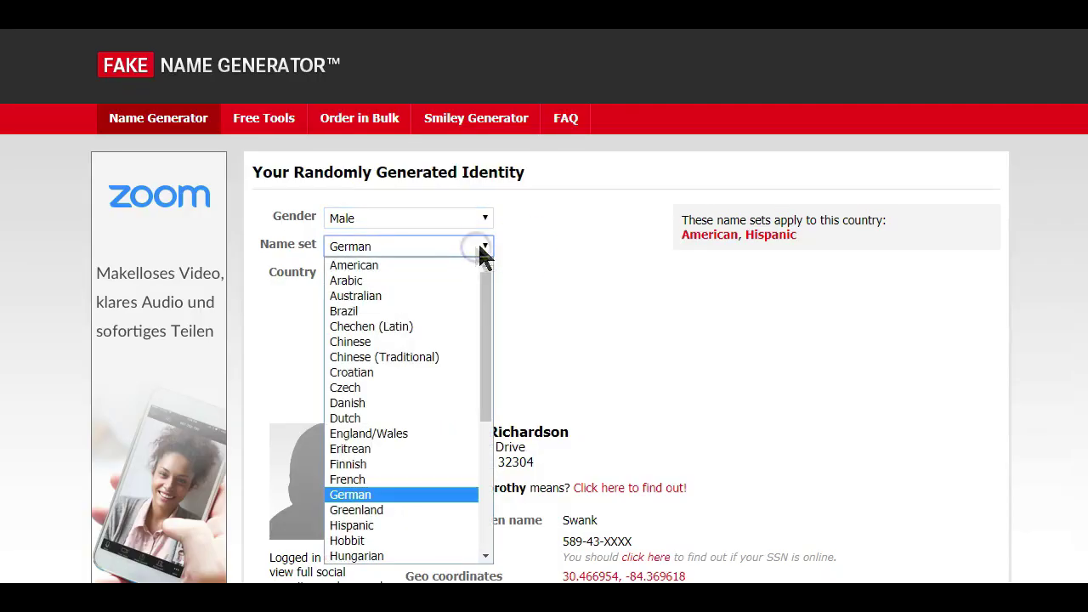
{"action": "left_click", "coordinate": [549, 253]}
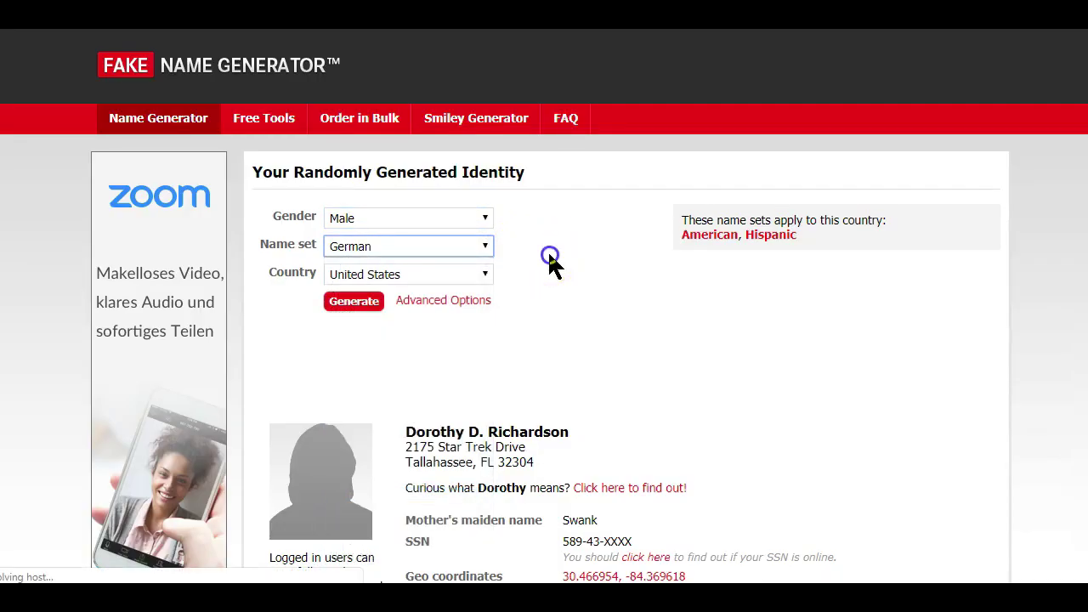
{"action": "left_click", "coordinate": [481, 270]}
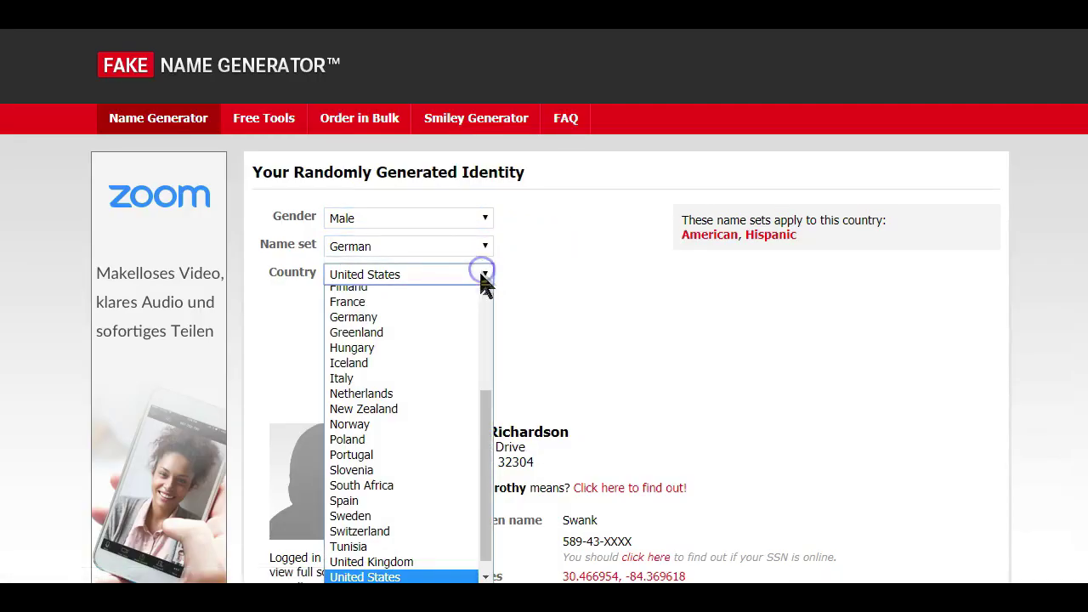
{"action": "left_click", "coordinate": [432, 325]}
{"action": "left_click", "coordinate": [361, 306]}
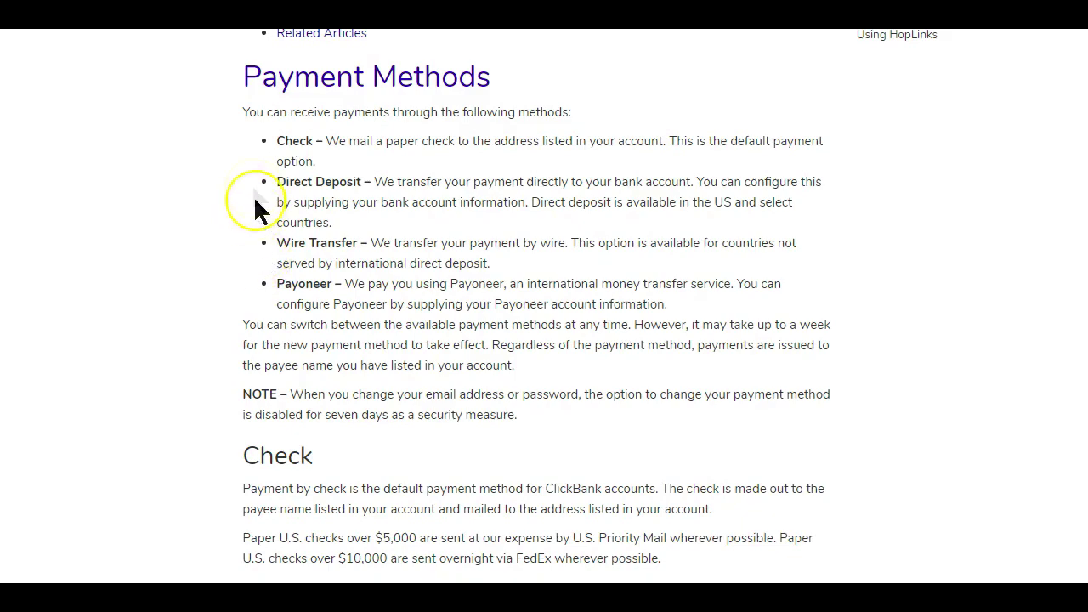
{"action": "left_click_drag", "start_coordinate": [272, 141], "coordinate": [792, 284]}
{"action": "left_click_drag", "start_coordinate": [276, 284], "coordinate": [333, 284]}
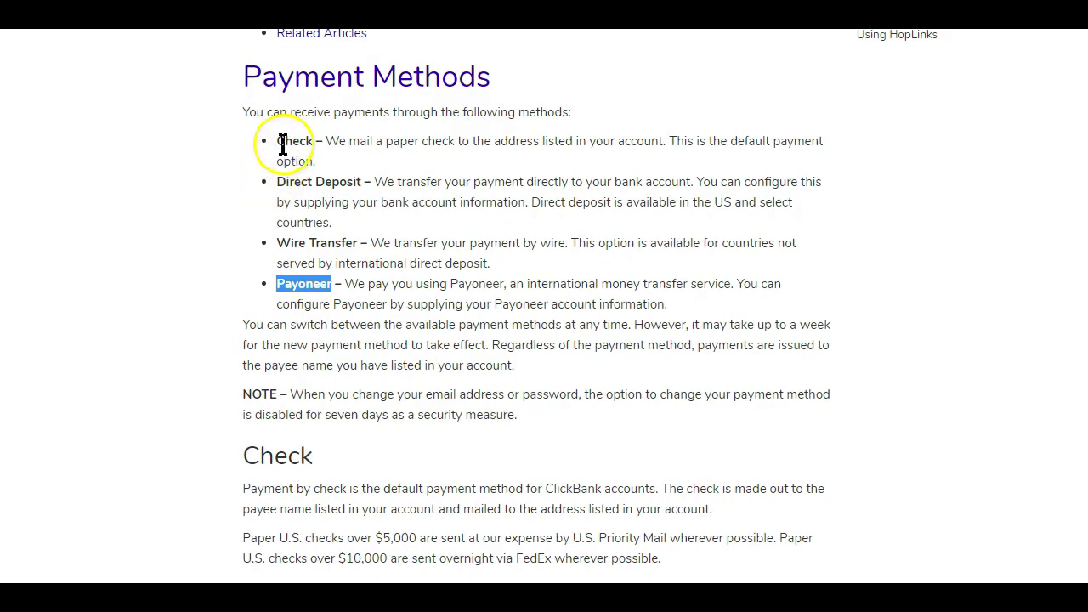
{"action": "left_click_drag", "start_coordinate": [279, 142], "coordinate": [332, 141]}
{"action": "left_click_drag", "start_coordinate": [279, 184], "coordinate": [362, 181]}
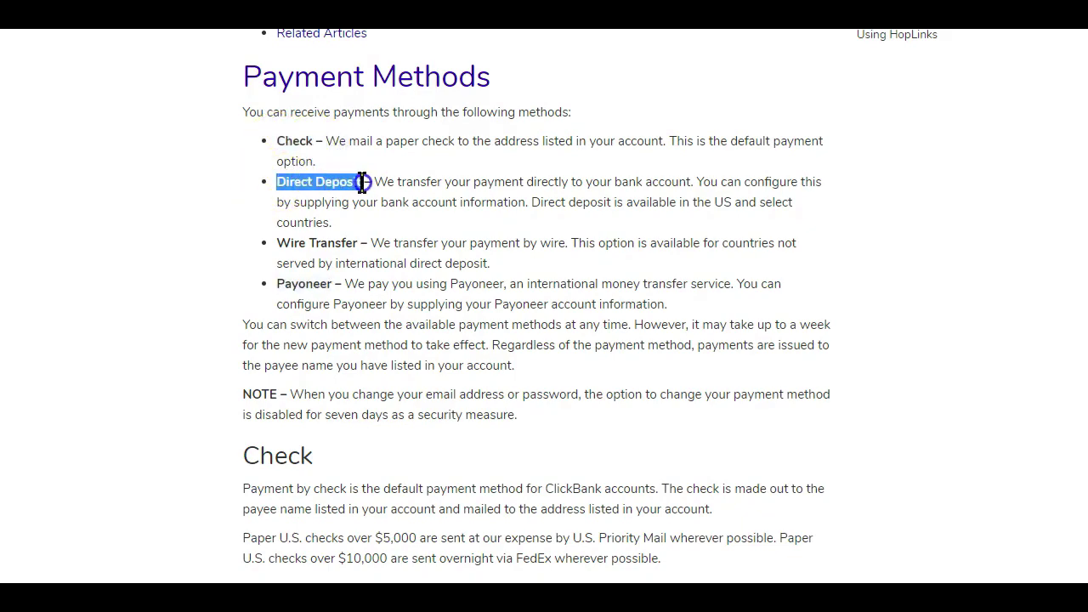
{"action": "left_click", "coordinate": [280, 243]}
{"action": "left_click_drag", "start_coordinate": [276, 284], "coordinate": [331, 284]}
{"action": "left_click", "coordinate": [193, 227]}
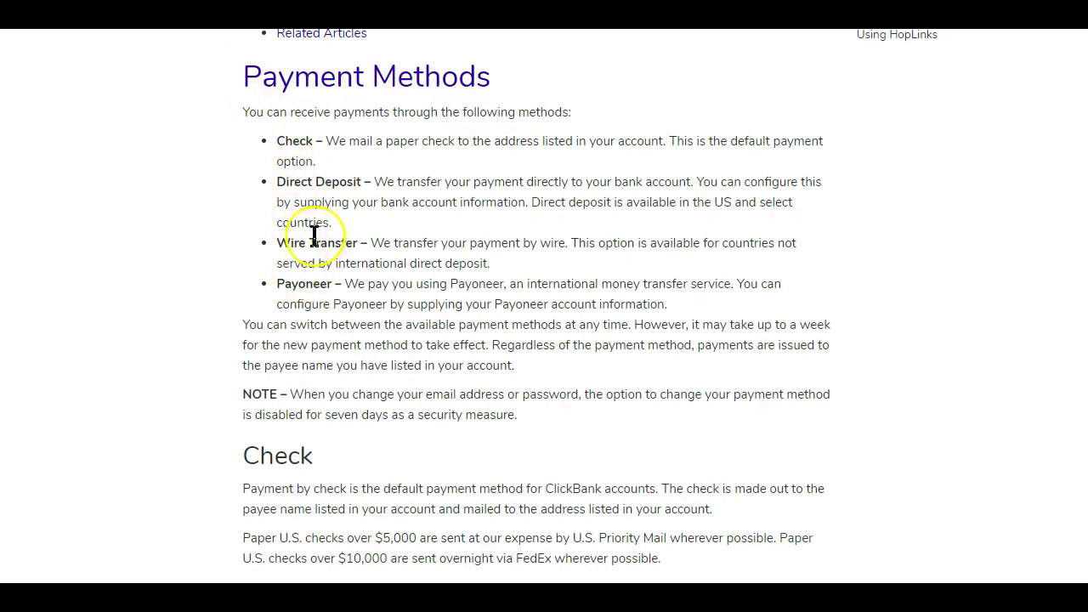
{"action": "left_click", "coordinate": [280, 286]}
{"action": "left_click_drag", "start_coordinate": [280, 286], "coordinate": [336, 286]}
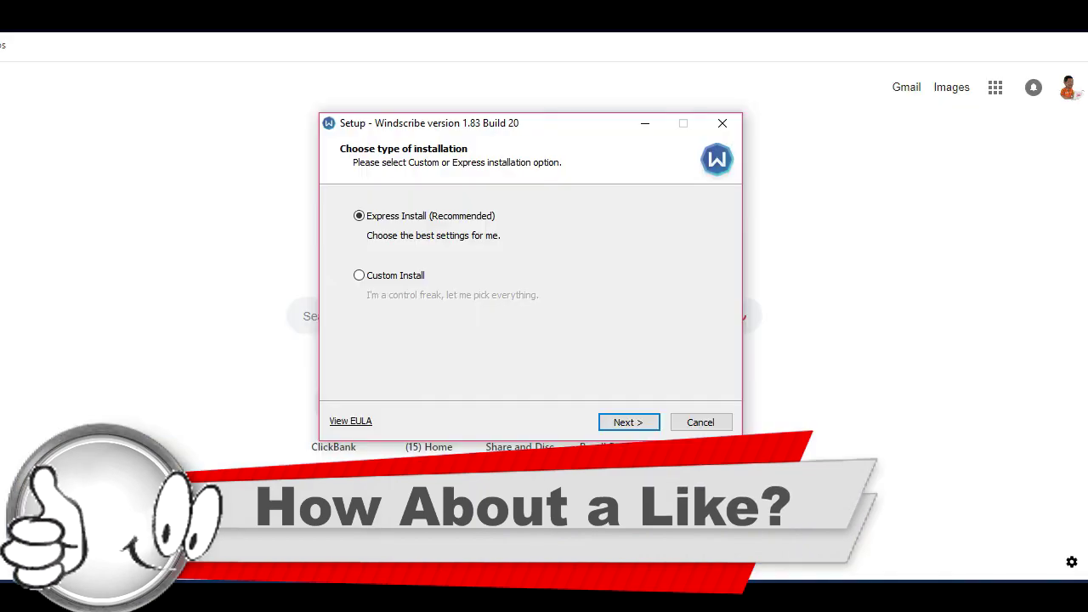
- Complete the Windscribe express install and move its panel to mid-screen over ClickBank
{"action": "left_click", "coordinate": [631, 425]}
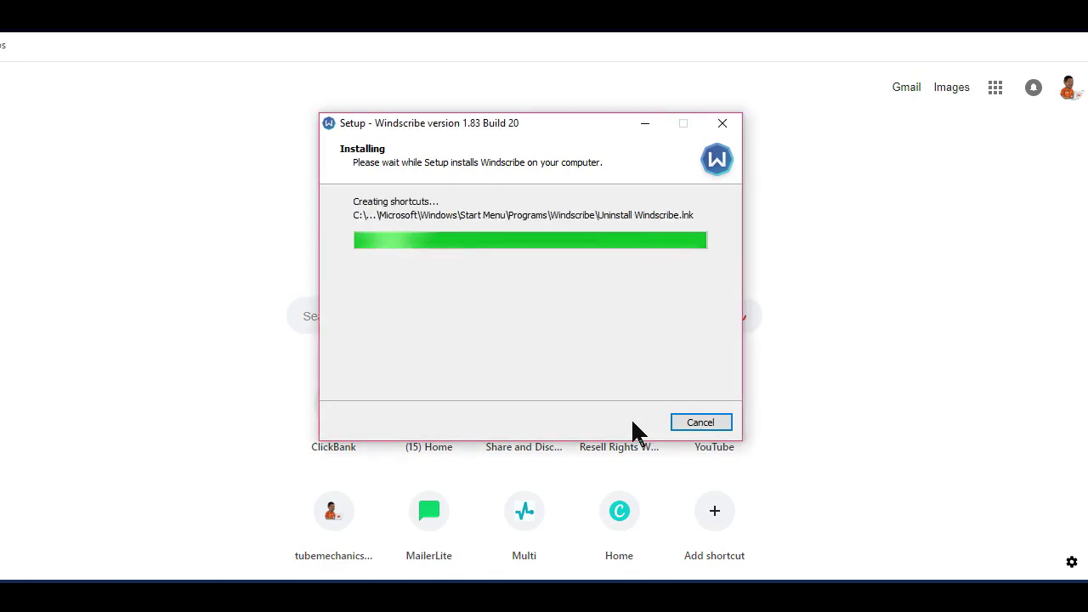
{"action": "left_click", "coordinate": [634, 425]}
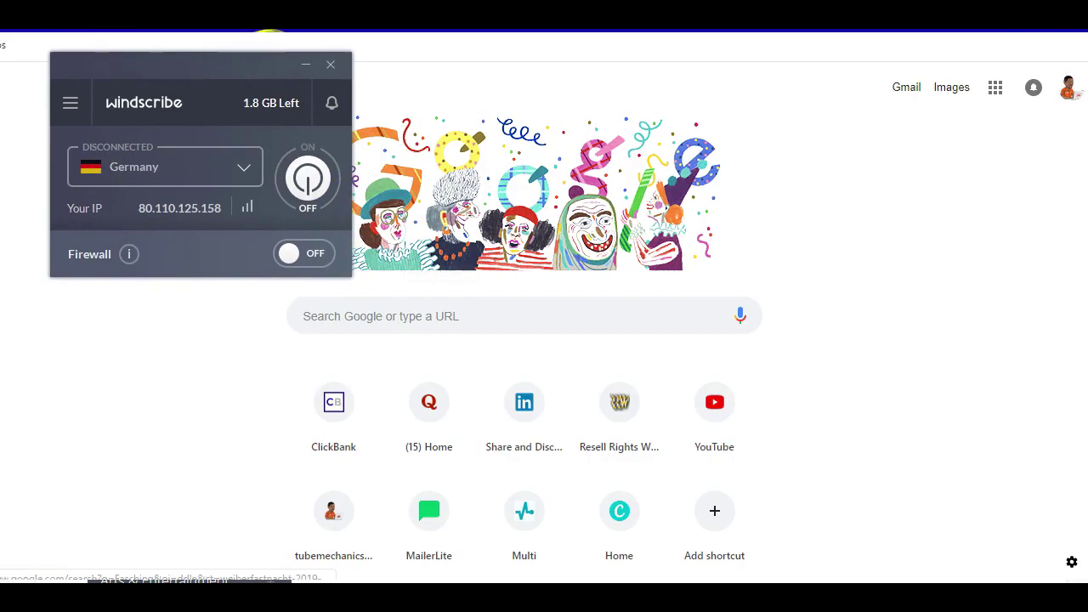
{"action": "left_click_drag", "start_coordinate": [239, 68], "coordinate": [620, 140]}
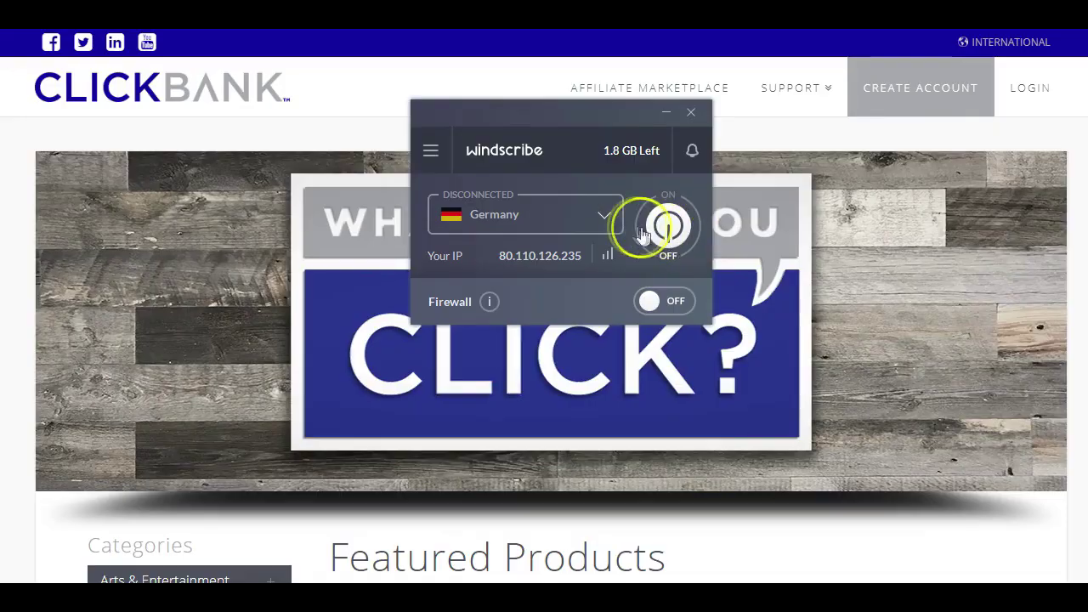
- Connect the Windscribe VPN through the Germany location
{"action": "left_click", "coordinate": [605, 216]}
{"action": "scroll", "coordinate": [577, 425], "scroll_direction": "down", "scroll_amount": 2}
{"action": "scroll", "coordinate": [578, 428], "scroll_direction": "down", "scroll_amount": 4}
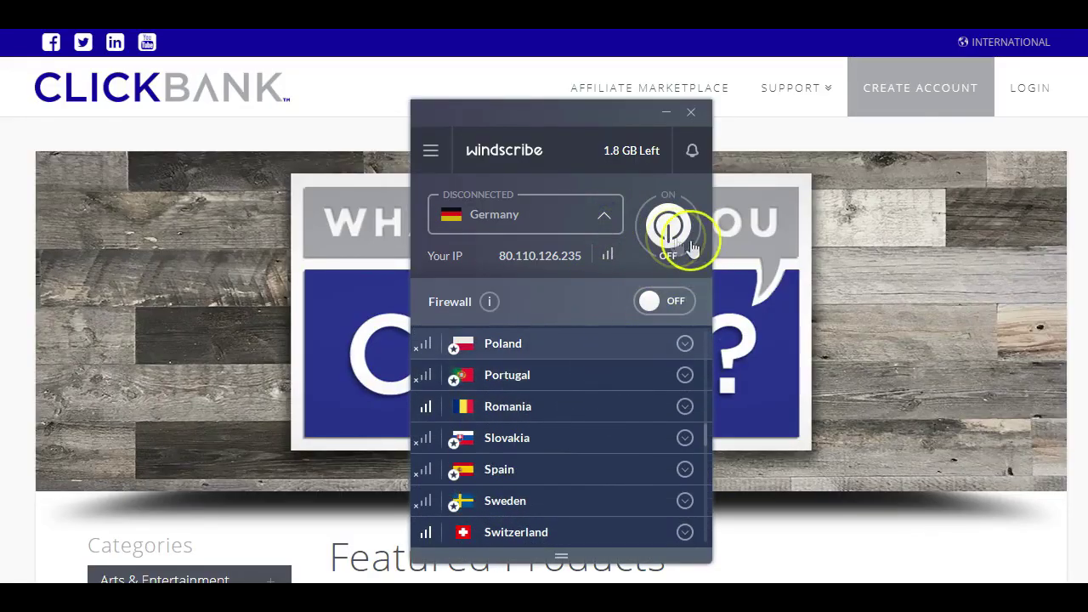
{"action": "left_click", "coordinate": [672, 230]}
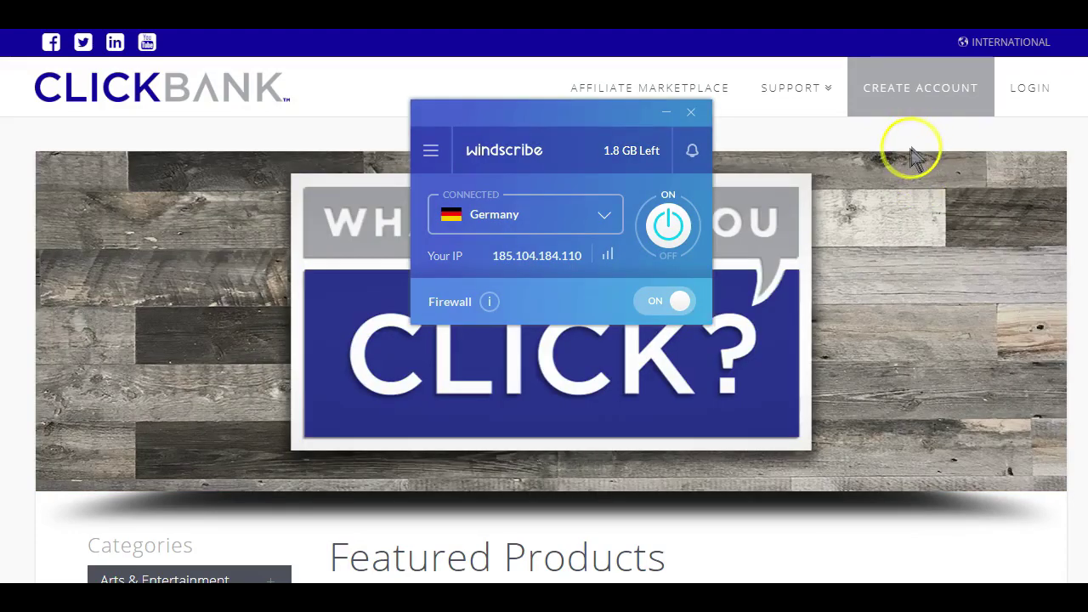
- Start creating a ClickBank account and look over the empty sign-up form
{"action": "left_click", "coordinate": [930, 96]}
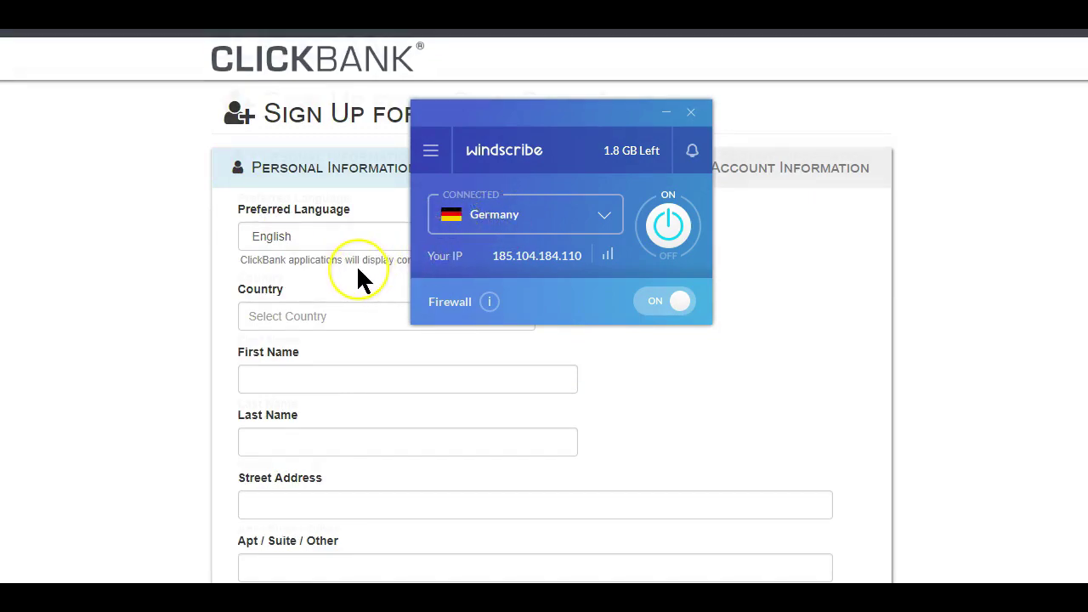
{"action": "scroll", "coordinate": [357, 269], "scroll_direction": "down", "scroll_amount": 2}
{"action": "scroll", "coordinate": [352, 175], "scroll_direction": "up", "scroll_amount": 2}
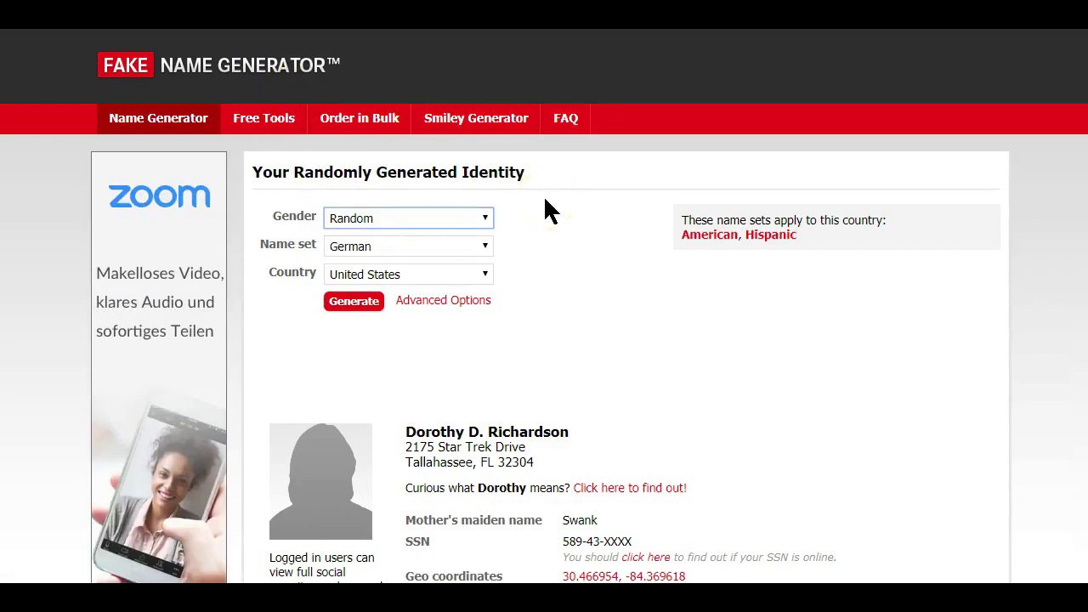
- Generate a male identity with Germany as the country and review its details
{"action": "left_click", "coordinate": [486, 219]}
{"action": "left_click", "coordinate": [427, 252]}
{"action": "left_click", "coordinate": [478, 245]}
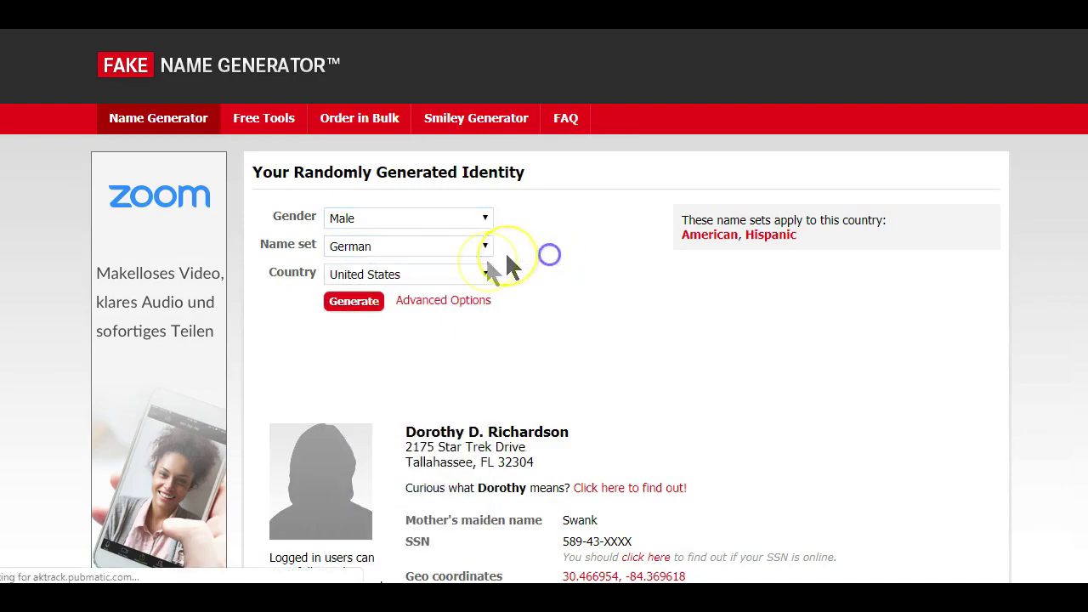
{"action": "left_click", "coordinate": [484, 274]}
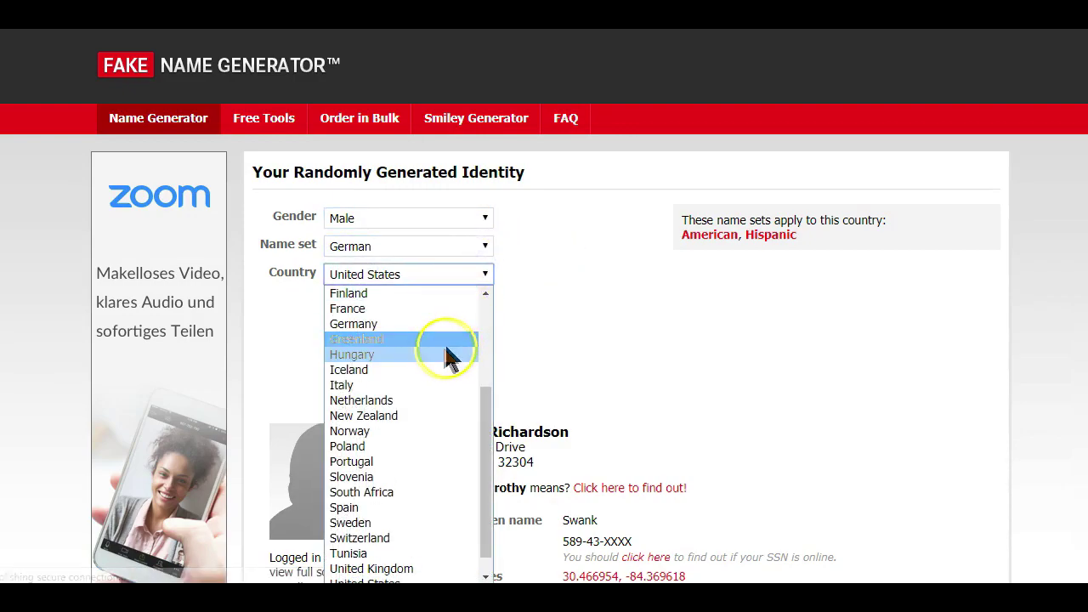
{"action": "left_click", "coordinate": [430, 324]}
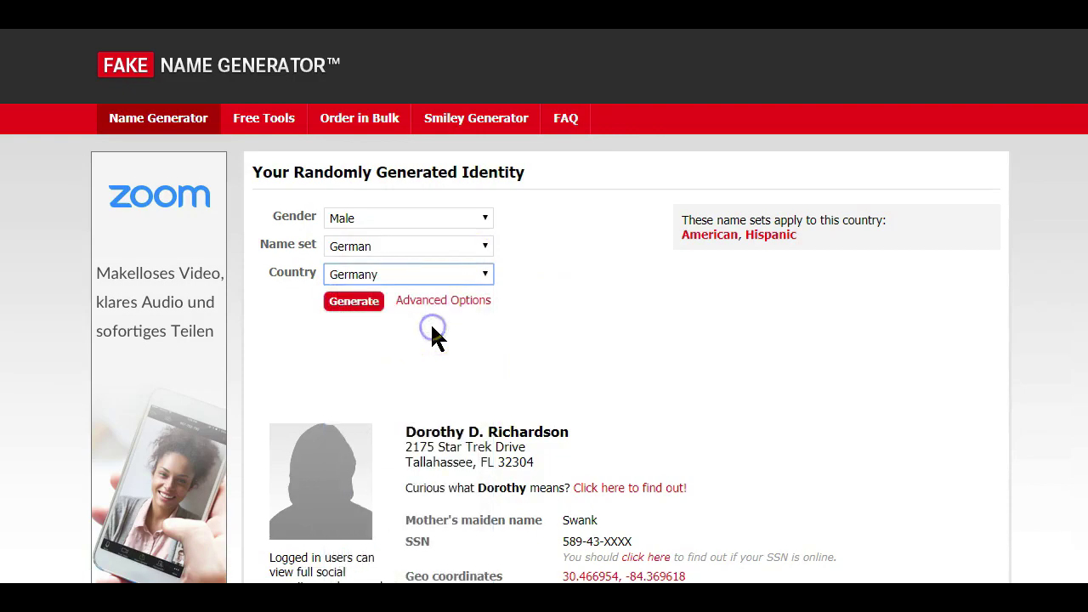
{"action": "left_click", "coordinate": [367, 305]}
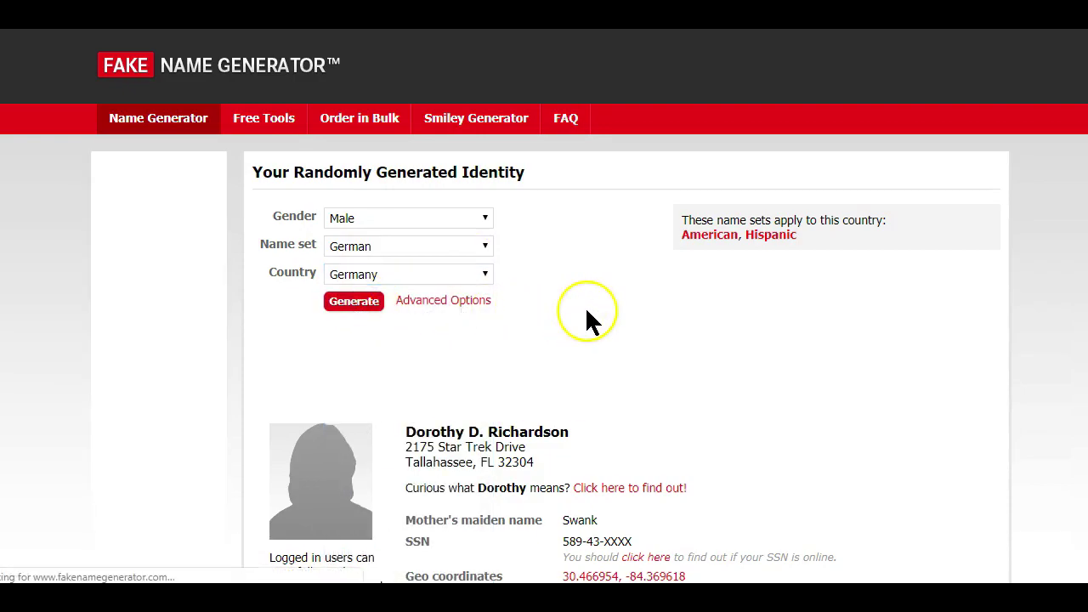
{"action": "scroll", "coordinate": [585, 306], "scroll_direction": "down", "scroll_amount": 3}
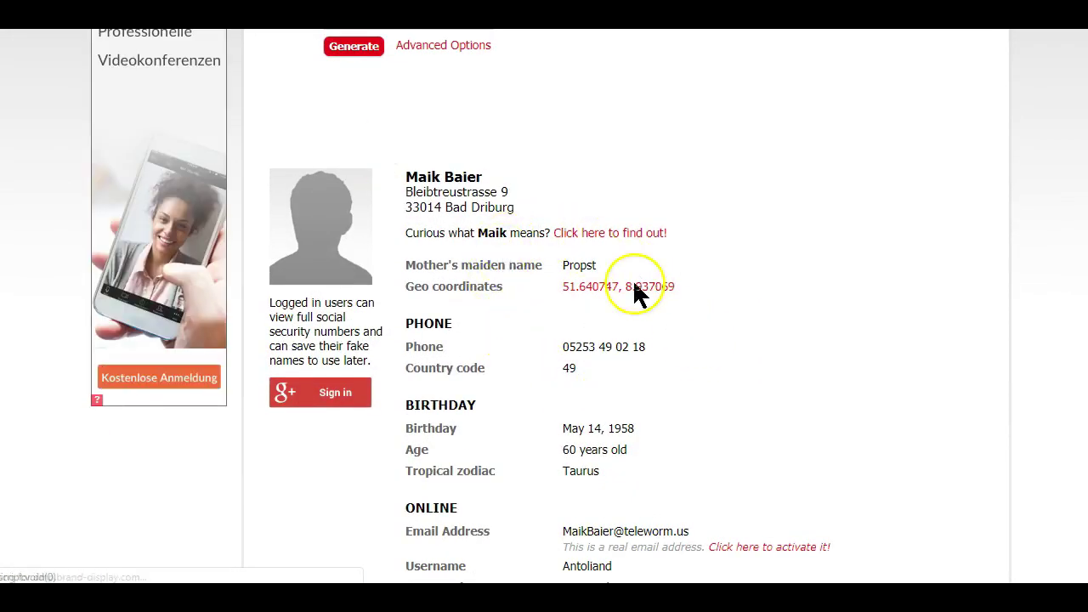
{"action": "scroll", "coordinate": [554, 399], "scroll_direction": "down", "scroll_amount": 2}
{"action": "scroll", "coordinate": [553, 412], "scroll_direction": "down", "scroll_amount": 1}
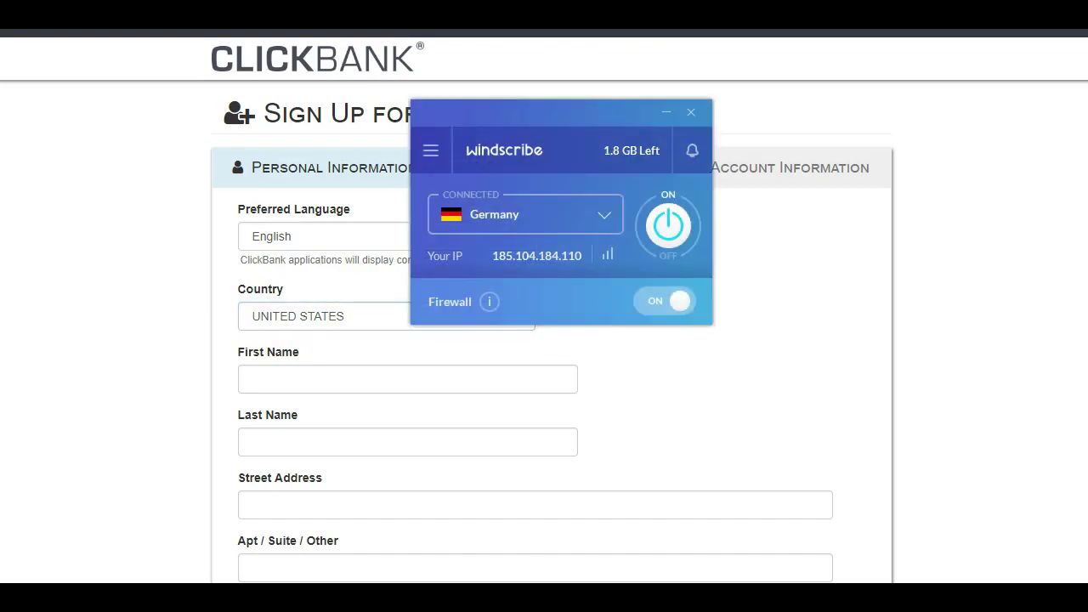
- Set the sign-up form's Country to Germany
{"action": "left_click", "coordinate": [372, 307]}
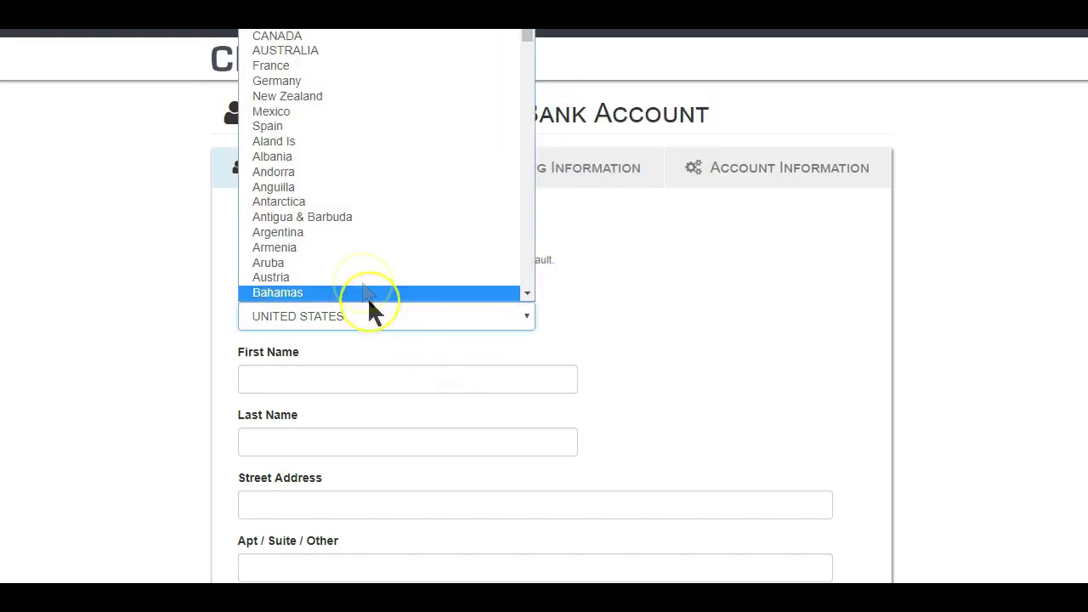
{"action": "left_click", "coordinate": [337, 81]}
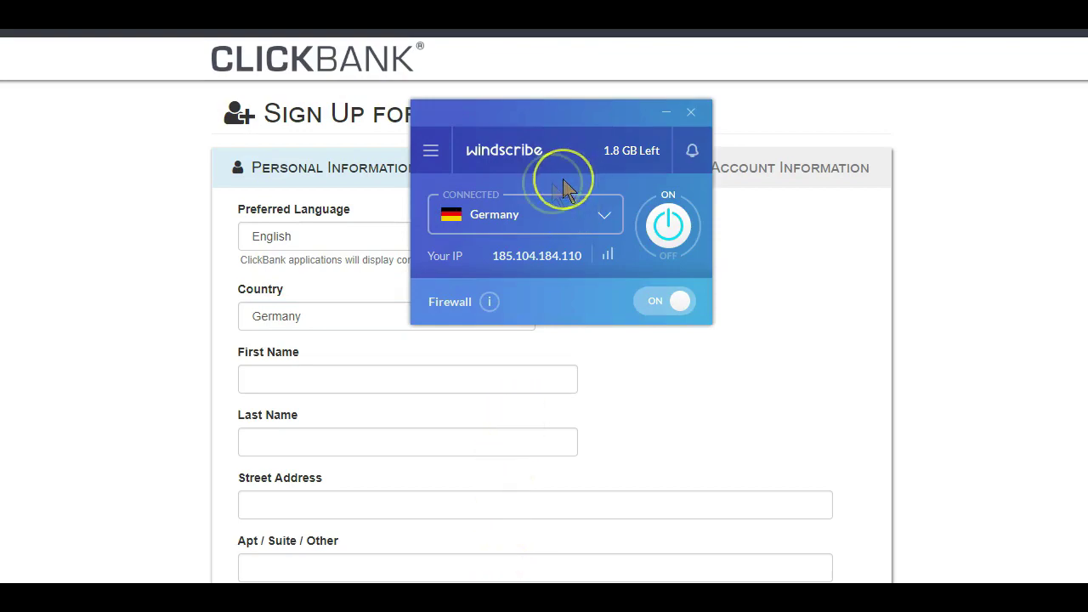
{"action": "scroll", "coordinate": [255, 215], "scroll_direction": "down", "scroll_amount": 3}
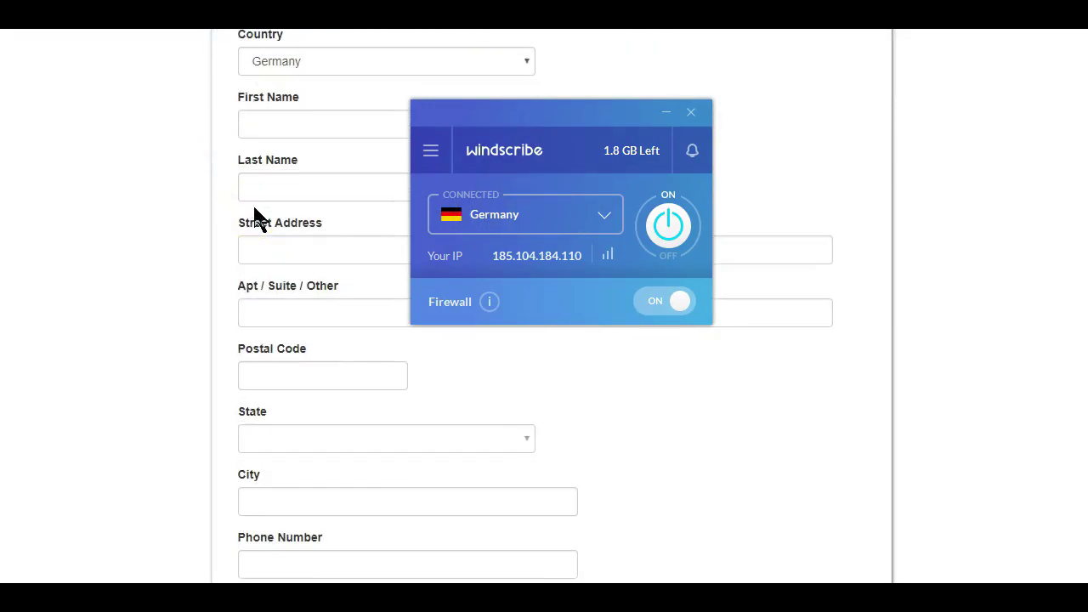
{"action": "scroll", "coordinate": [255, 217], "scroll_direction": "down", "scroll_amount": 3}
{"action": "scroll", "coordinate": [255, 217], "scroll_direction": "up", "scroll_amount": 3}
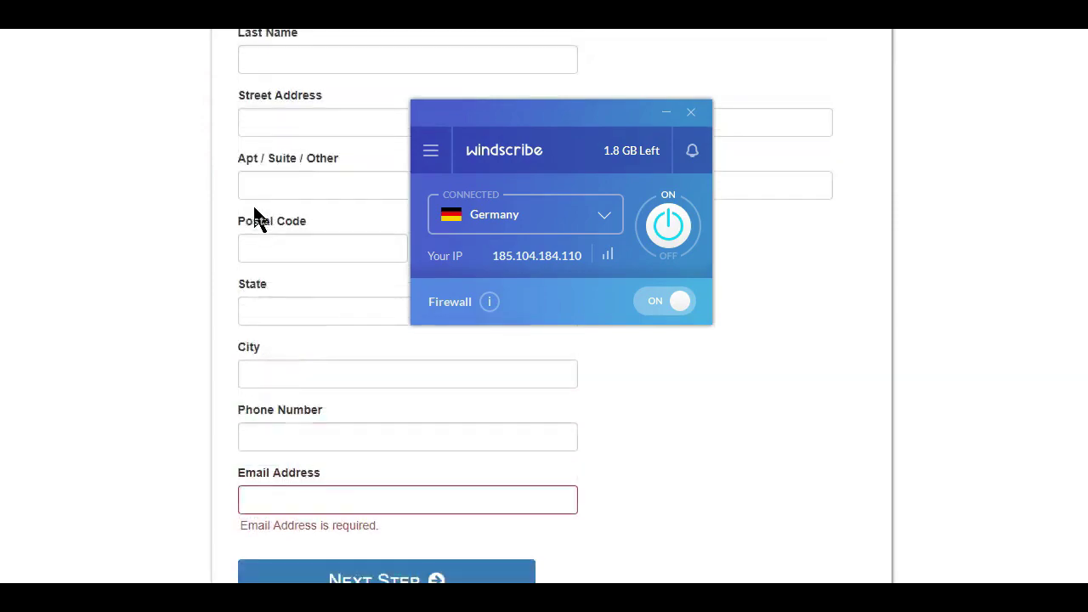
{"action": "scroll", "coordinate": [255, 217], "scroll_direction": "down", "scroll_amount": 3}
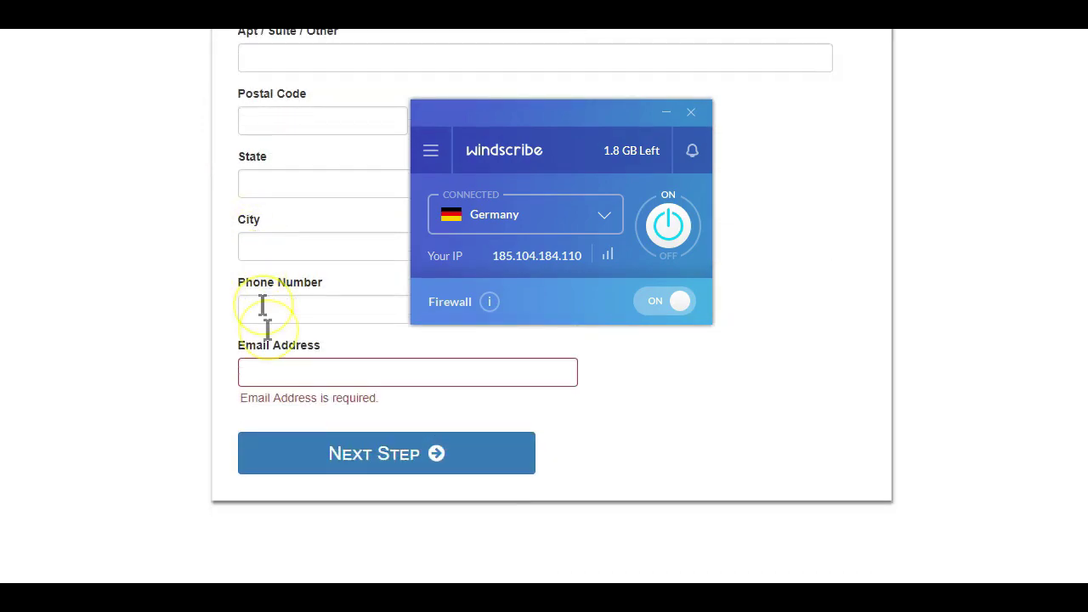
- Autofill the saved email address and continue to the Banking Information step
{"action": "left_click", "coordinate": [265, 383]}
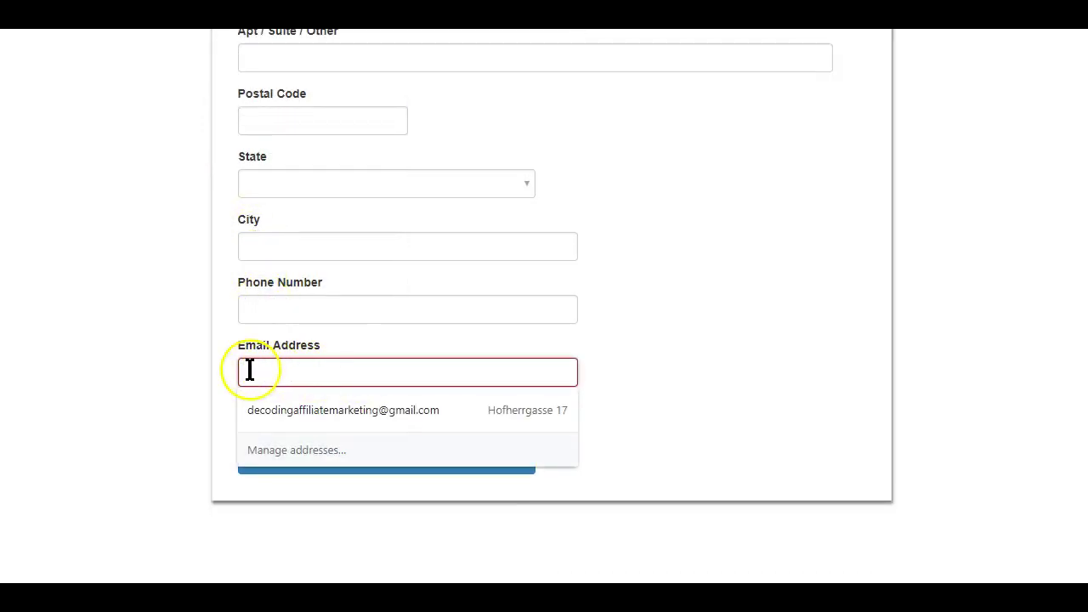
{"action": "left_click", "coordinate": [312, 408]}
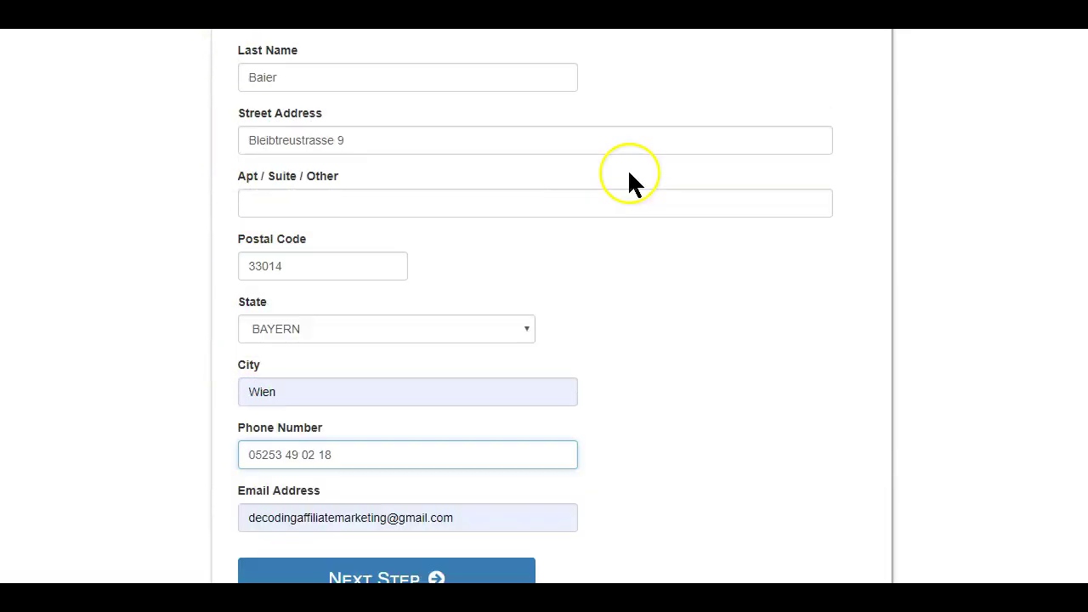
{"action": "scroll", "coordinate": [628, 170], "scroll_direction": "up", "scroll_amount": 5}
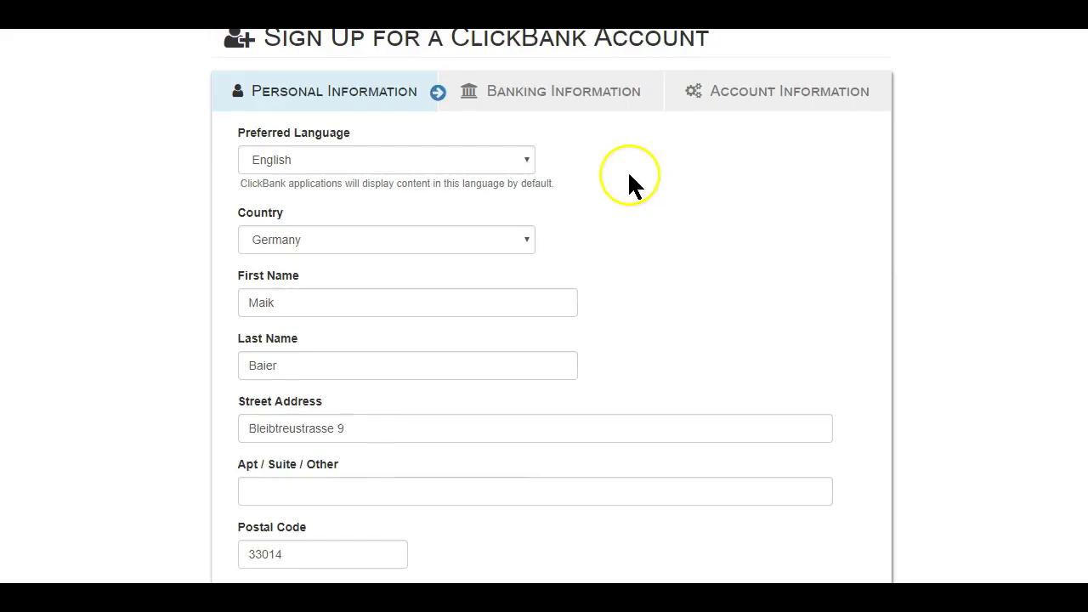
{"action": "scroll", "coordinate": [621, 193], "scroll_direction": "down", "scroll_amount": 8}
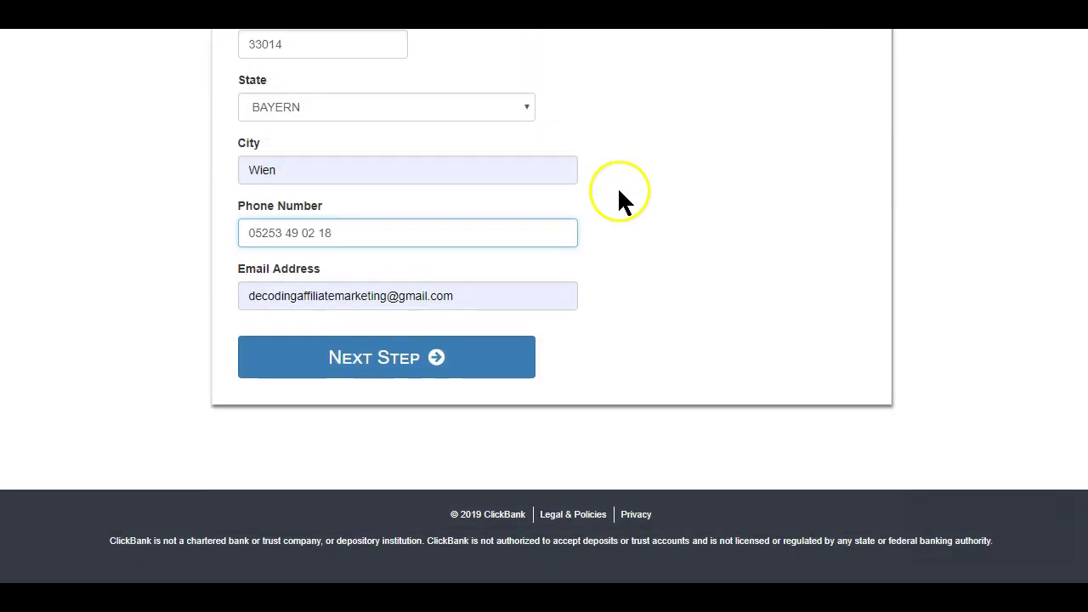
{"action": "left_click", "coordinate": [386, 367]}
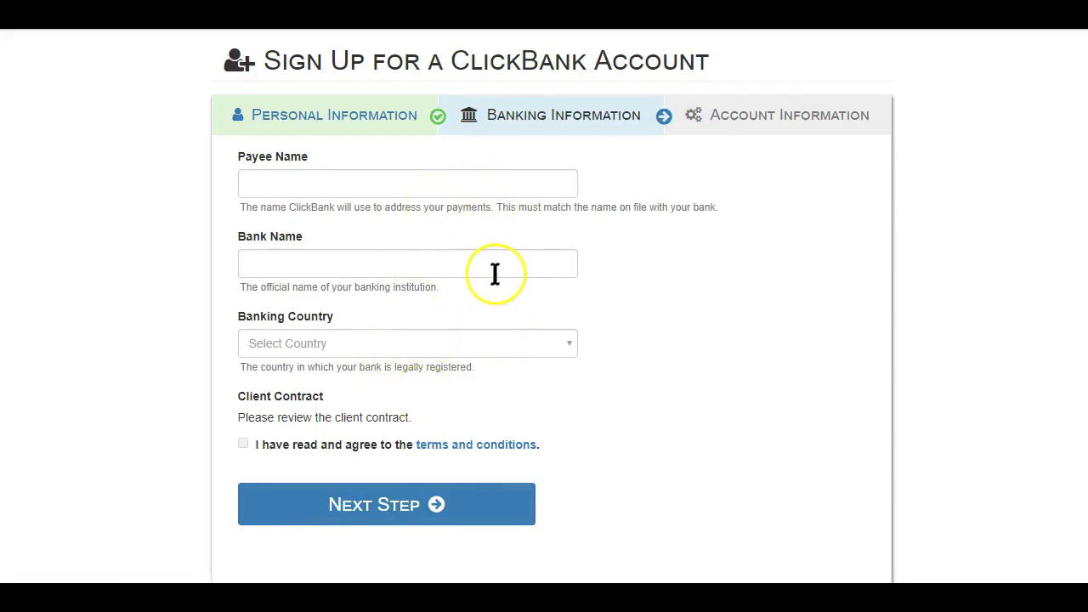
- Choose Germany as the Banking Country on the Banking Information step
{"action": "left_click_drag", "start_coordinate": [495, 115], "coordinate": [637, 116]}
{"action": "left_click", "coordinate": [384, 204]}
{"action": "scroll", "coordinate": [382, 202], "scroll_direction": "down", "scroll_amount": 2}
{"action": "scroll", "coordinate": [382, 201], "scroll_direction": "up", "scroll_amount": 2}
{"action": "left_click", "coordinate": [387, 214]}
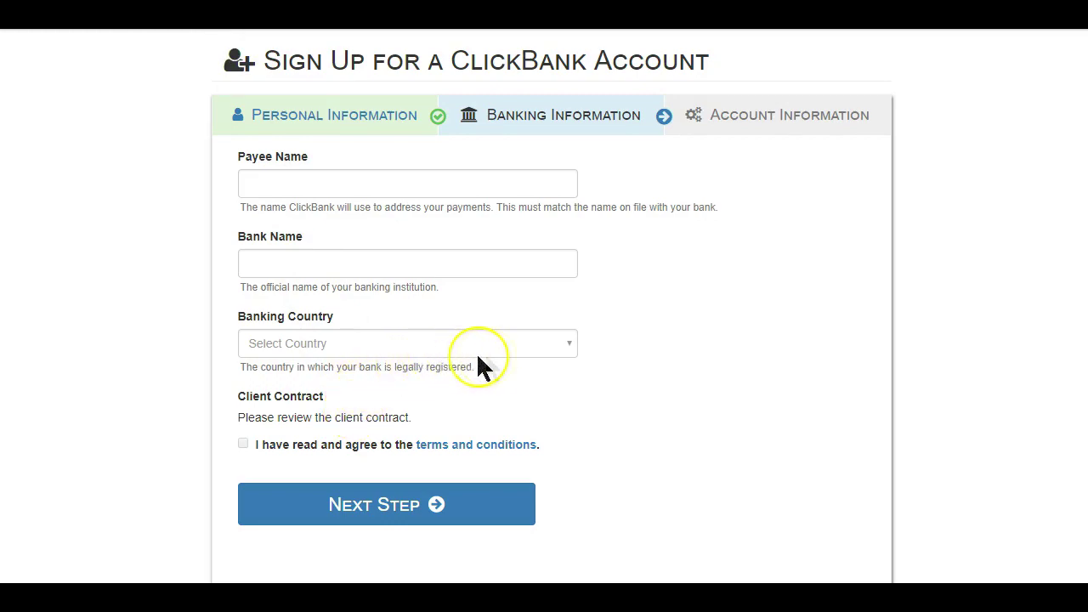
{"action": "left_click", "coordinate": [399, 417]}
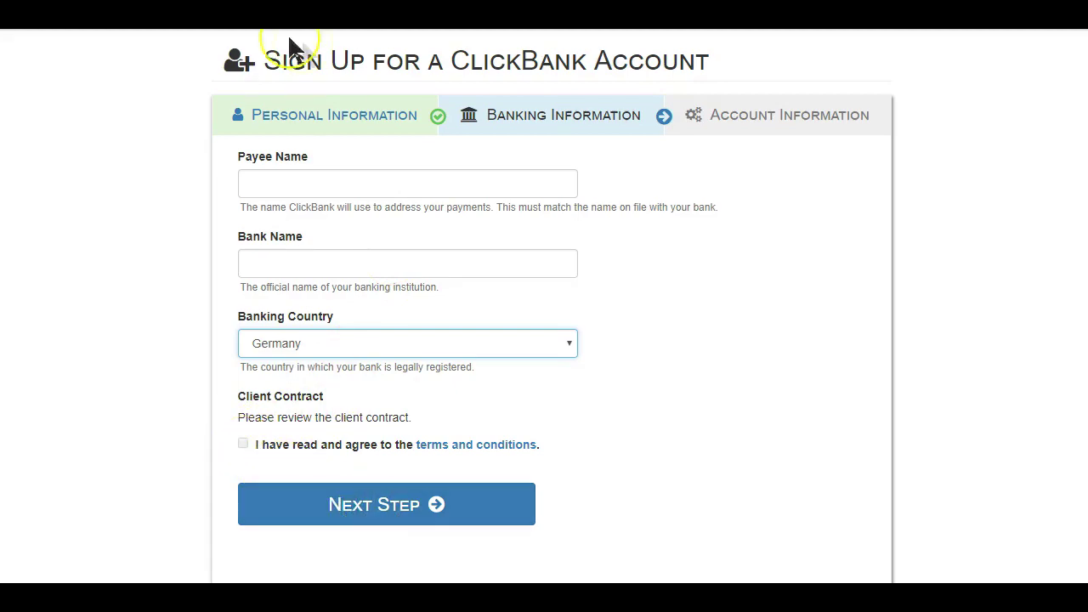
{"action": "left_click_drag", "start_coordinate": [711, 114], "coordinate": [870, 115]}
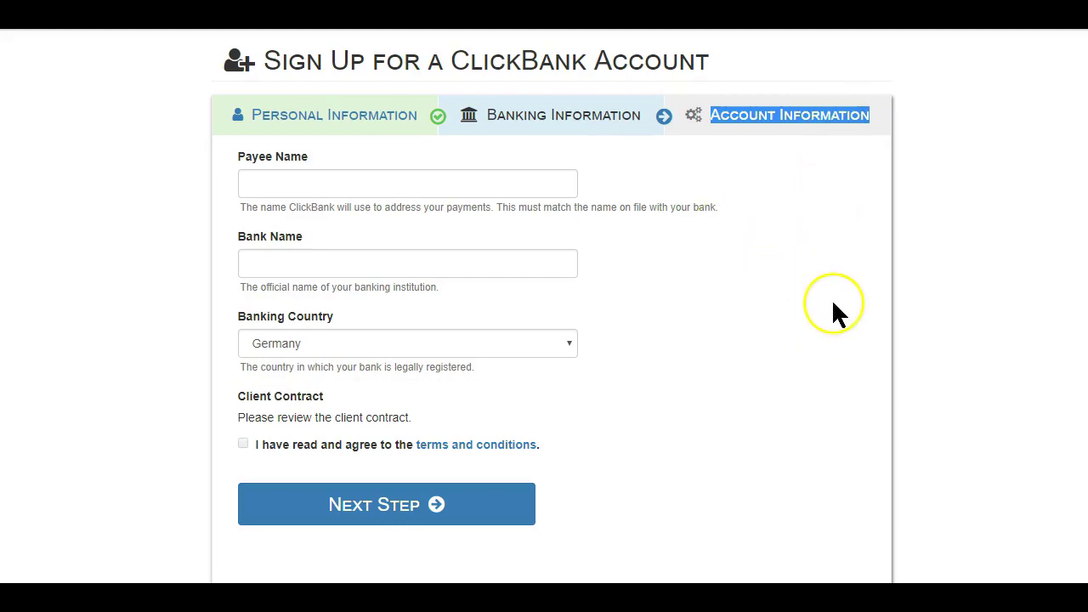
{"action": "scroll", "coordinate": [833, 304], "scroll_direction": "up", "scroll_amount": 1}
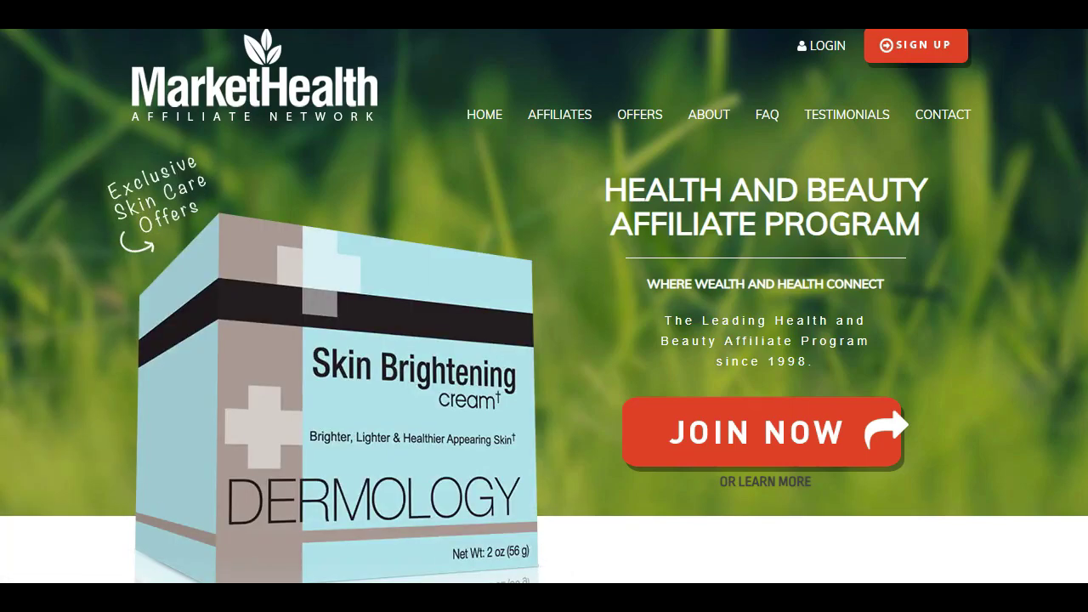
- Open the MarketHealth sign-up page from the homepage's Sign Up button
{"action": "left_click", "coordinate": [873, 50]}
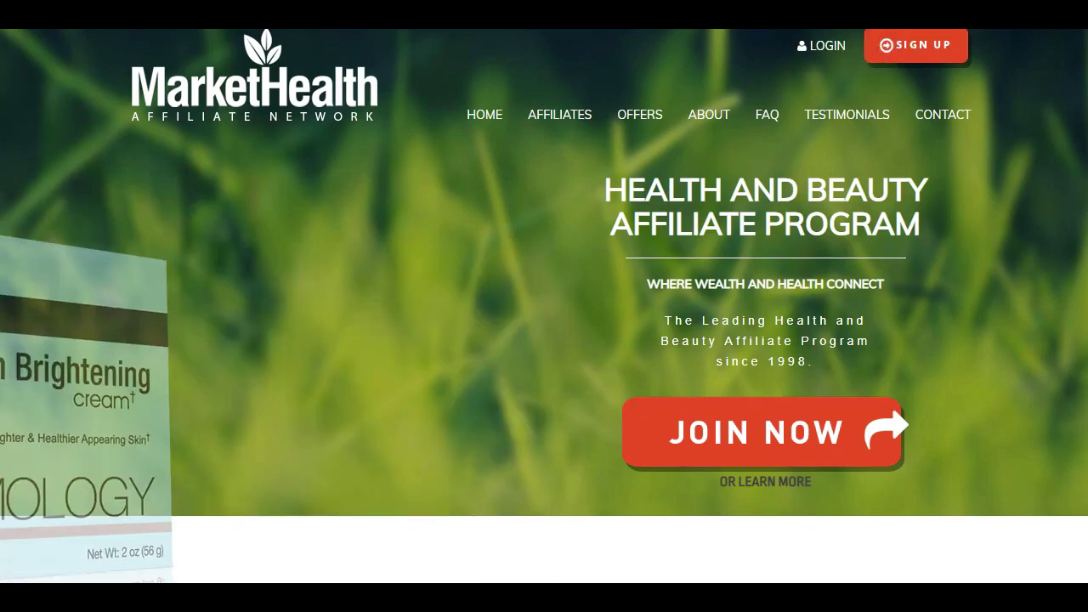